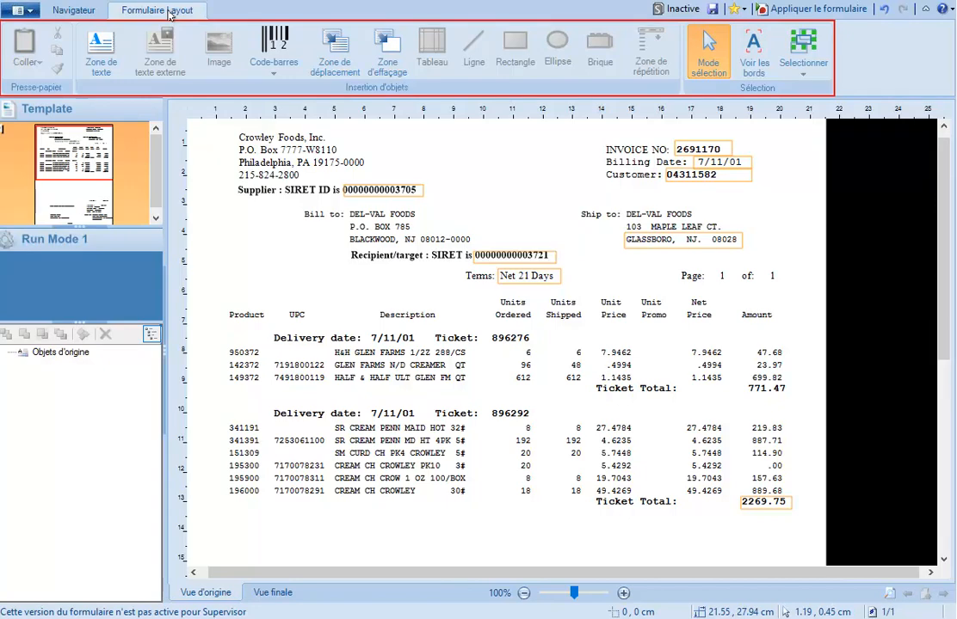
- Add a Soumettre une Facture de Travaux à Chorus Manager action to Run Mode 1 and open its parameters
left_click(118, 157)
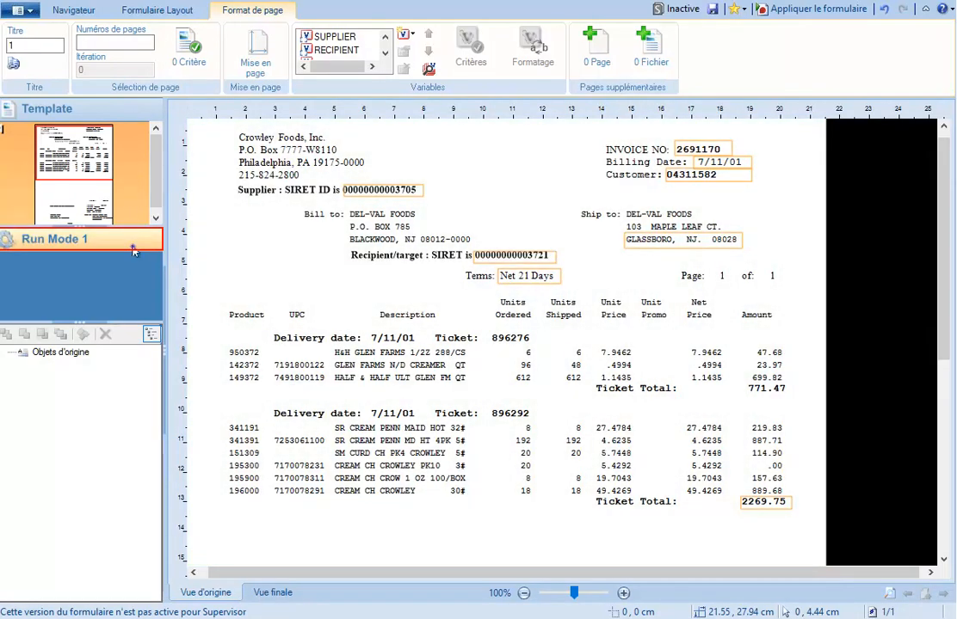
left_click(134, 248)
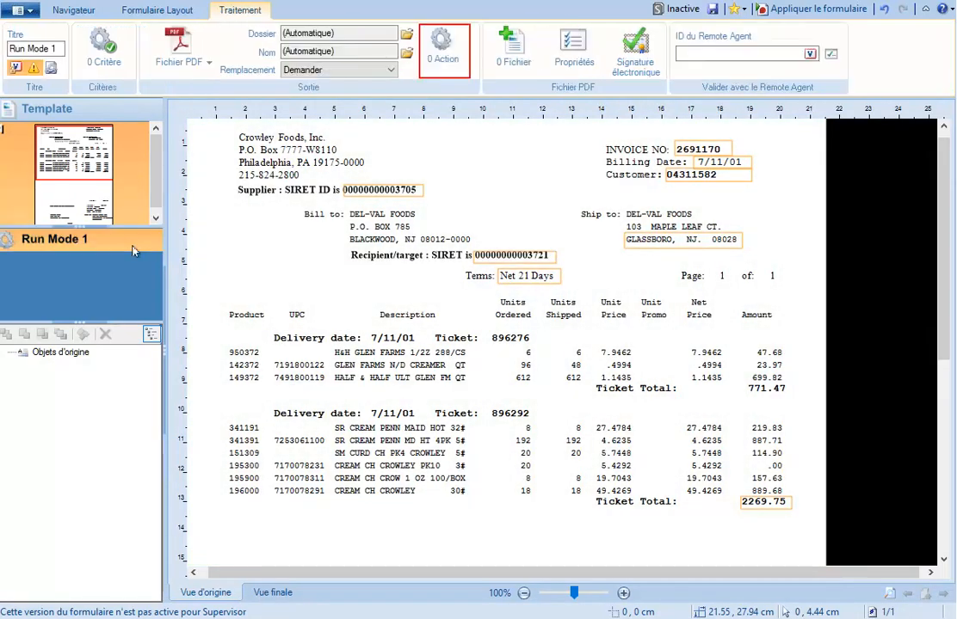
left_click(442, 57)
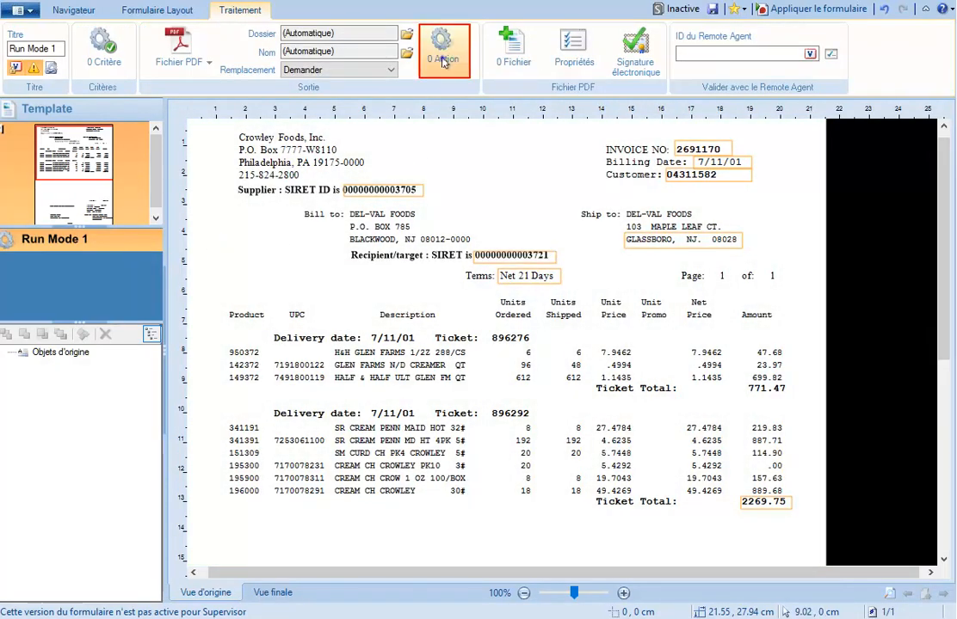
left_click(180, 505)
left_click(422, 418)
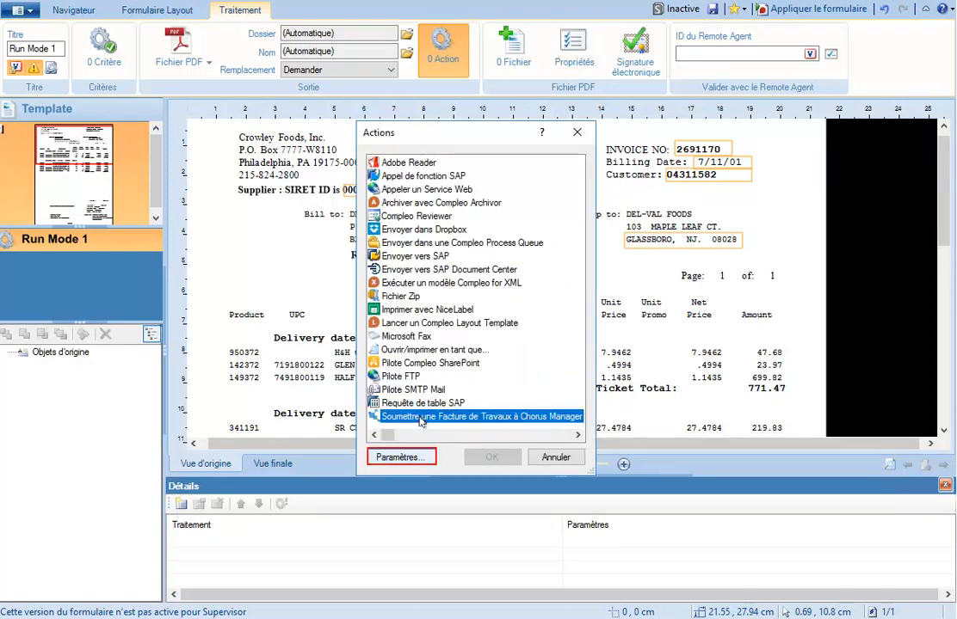
left_click(391, 456)
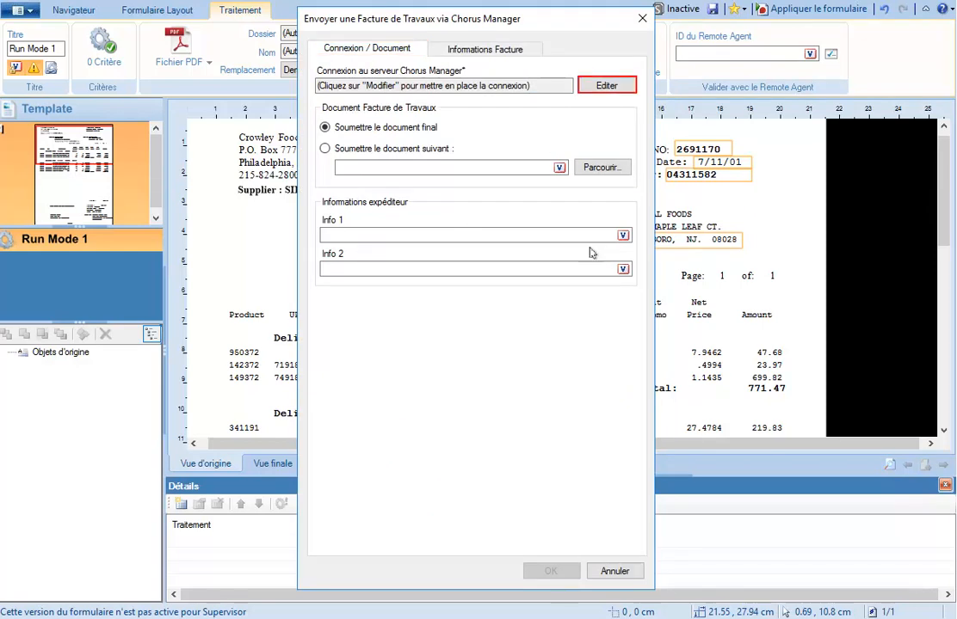
- Set specific Chorus Manager connection parameters with server prod2017 and port 8791
left_click(606, 86)
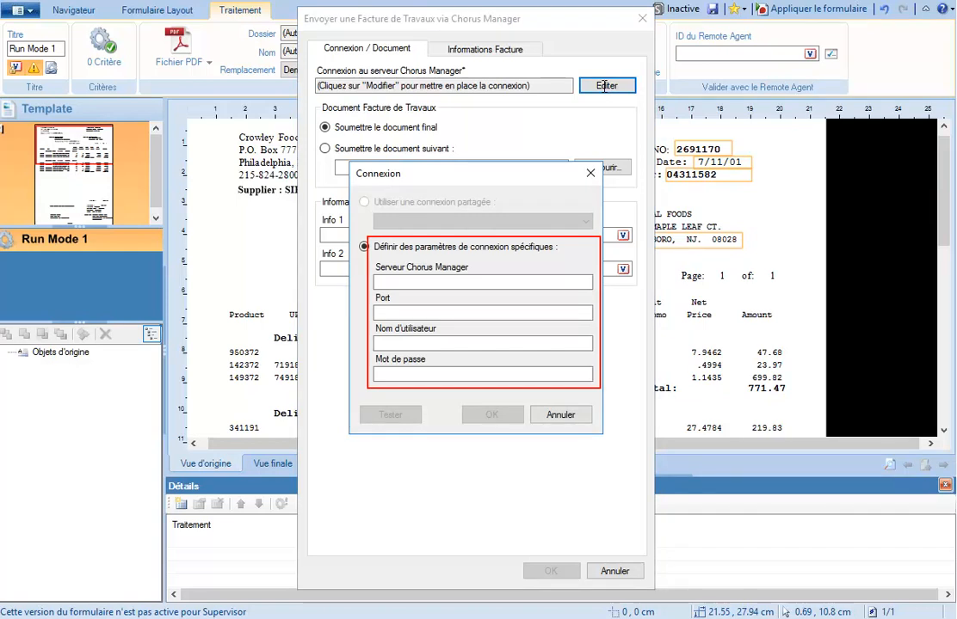
left_click(456, 281)
type("prod2017")
key("Tab")
type("8791")
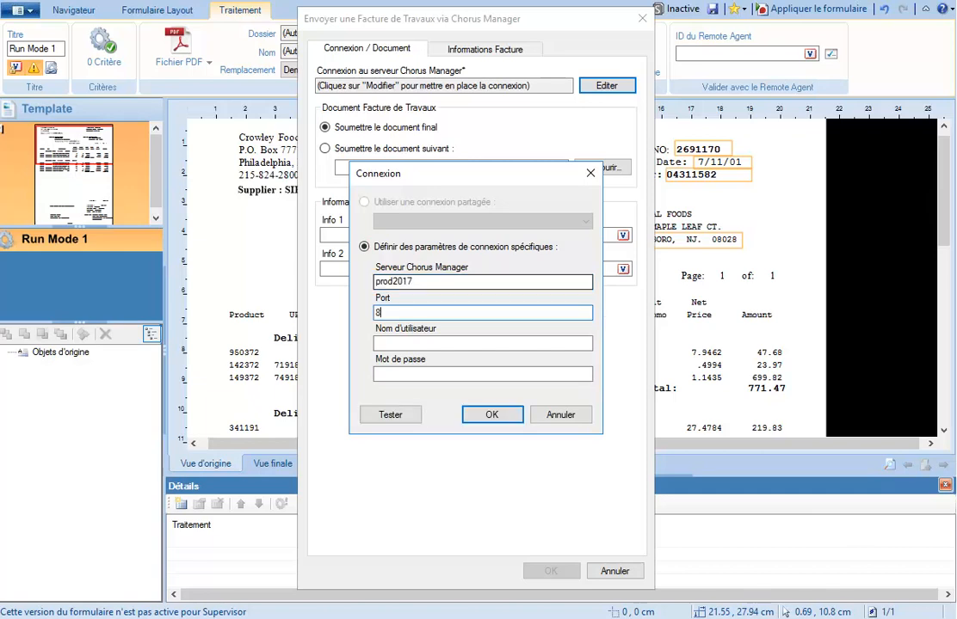
- Enter the user name domaine\nomdeserveur and the account password for the Chorus Manager connection
key("Tab")
type("domaine\\n")
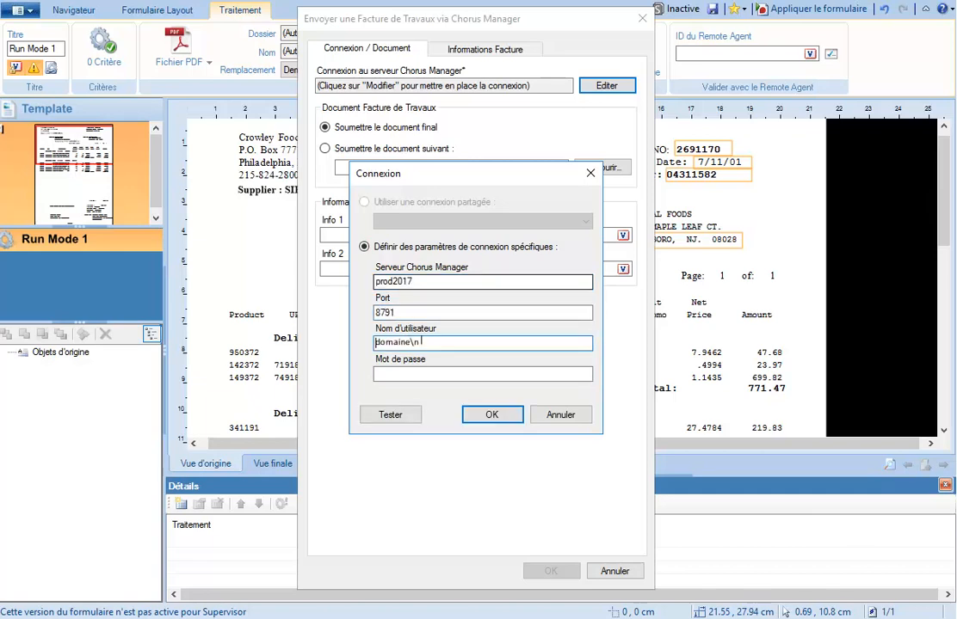
type("omdeserveur")
key("Tab")
type("*********")
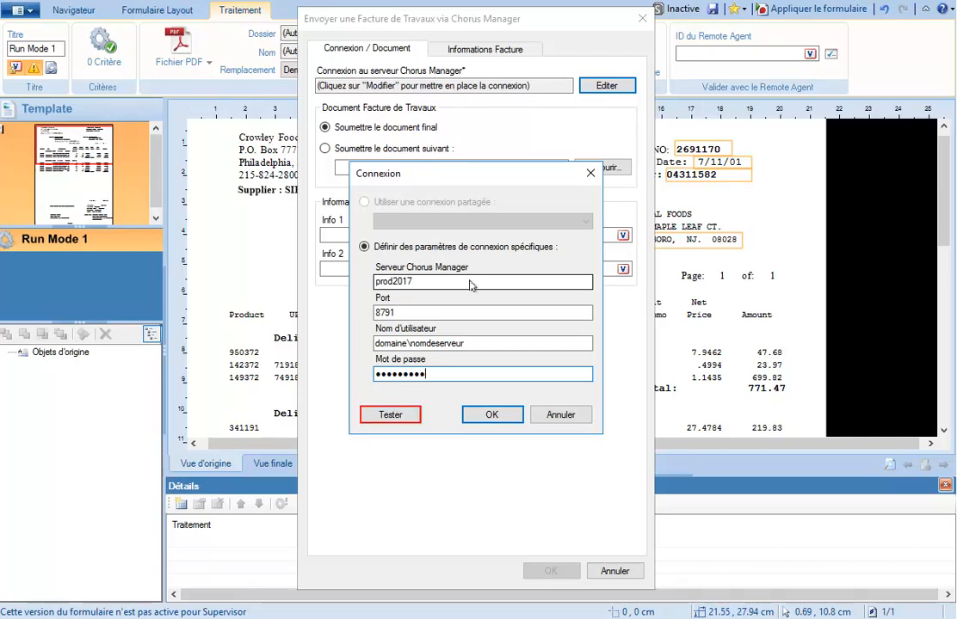
- Test the Chorus Manager connection and accept its settings
left_click(414, 415)
left_click(574, 423)
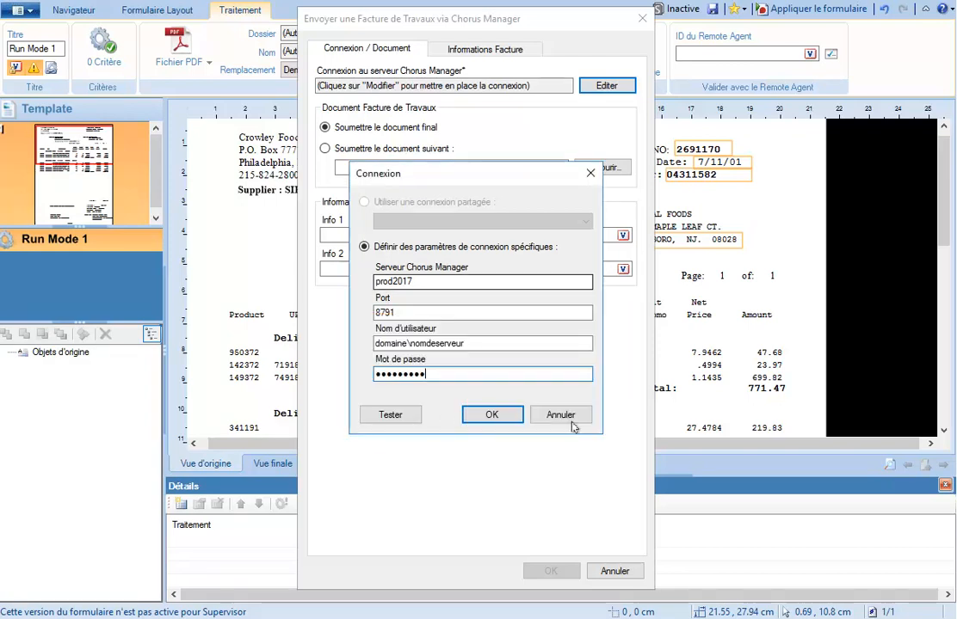
left_click(508, 415)
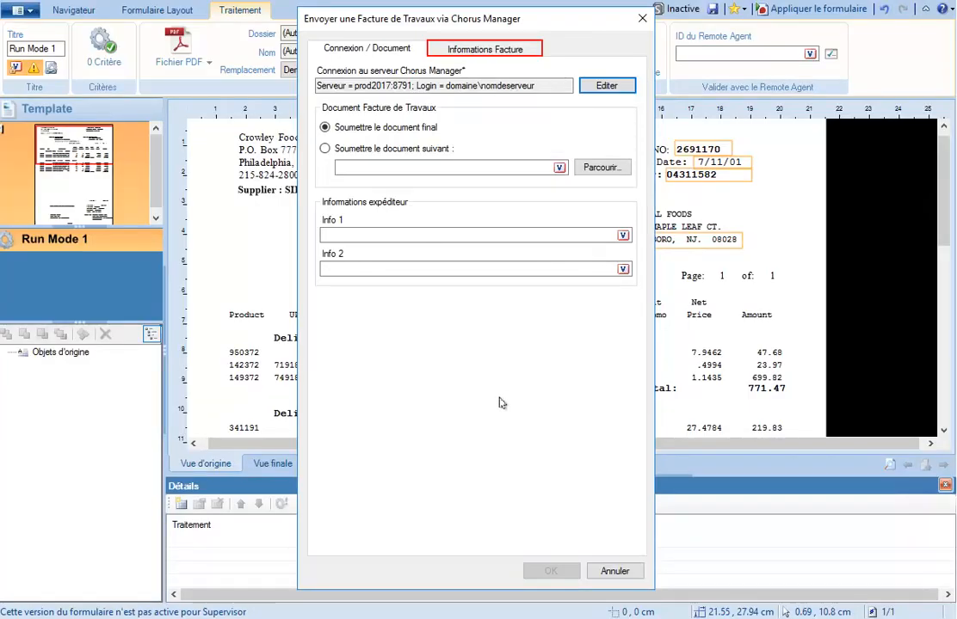
- In the invoice information, set Cadre de facturation to A4 : Dépôt d'un relevé mensuel par un fournisseur
left_click(487, 52)
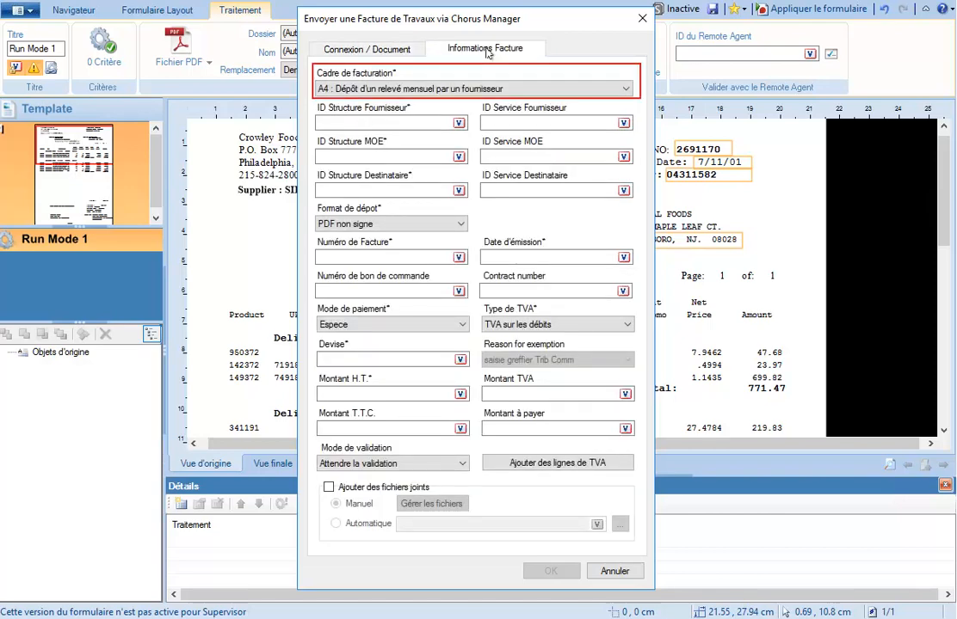
left_click(516, 90)
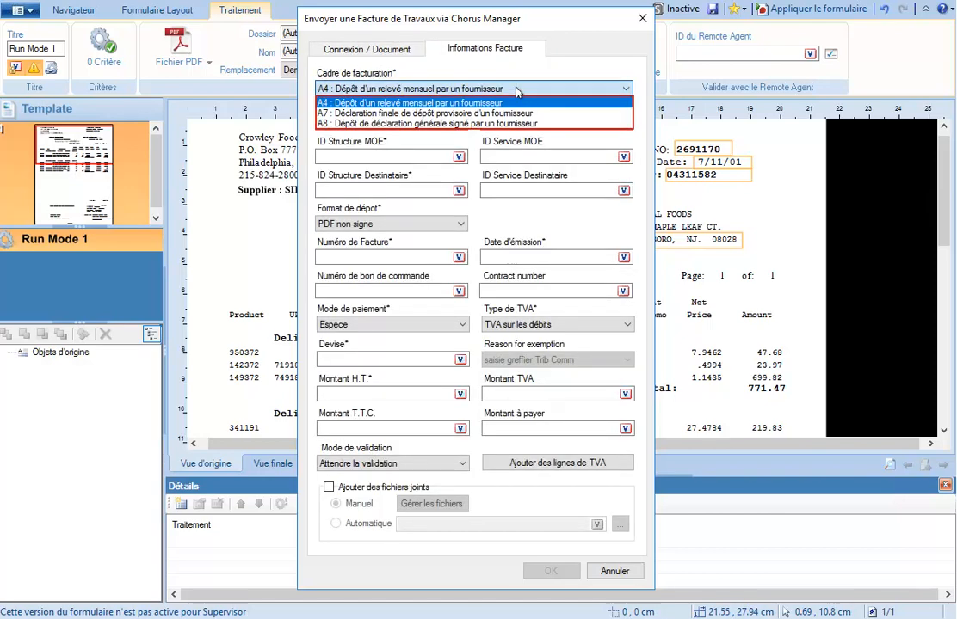
left_click(520, 102)
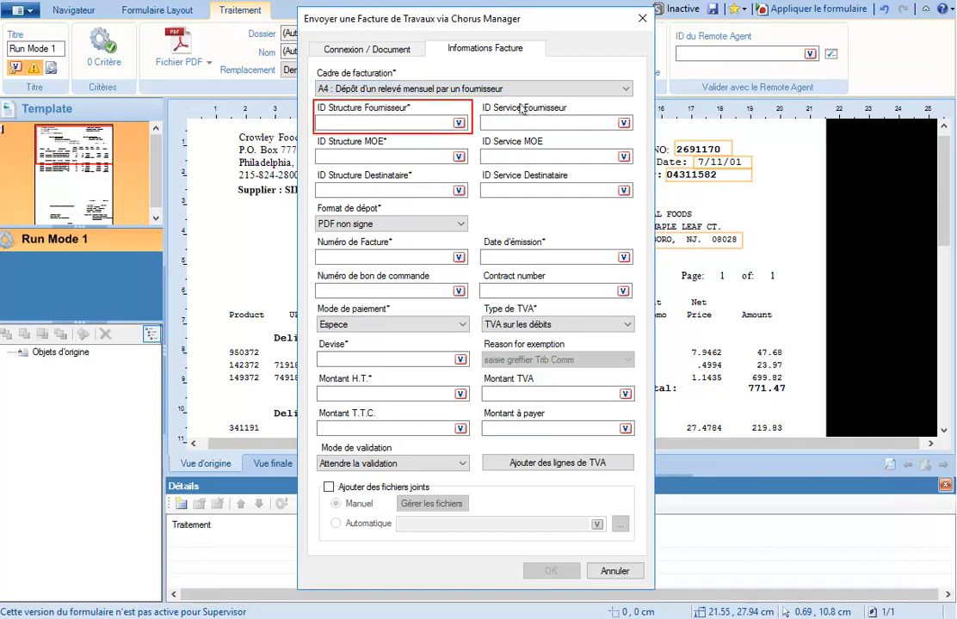
- Fill ID Structure Fournisseur with the value of the user-defined variable SUPPLIER
left_click(459, 123)
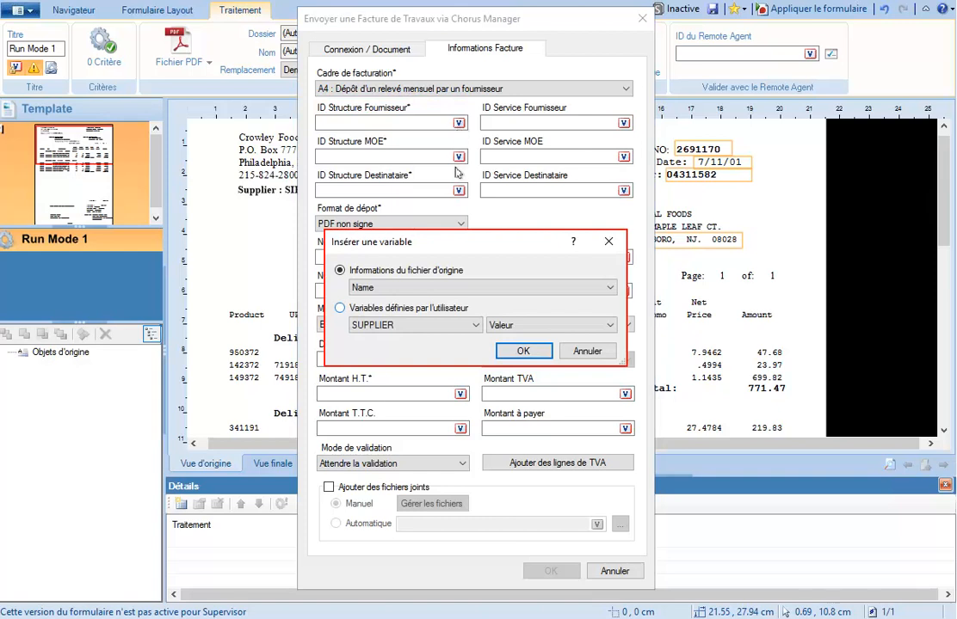
left_click(456, 308)
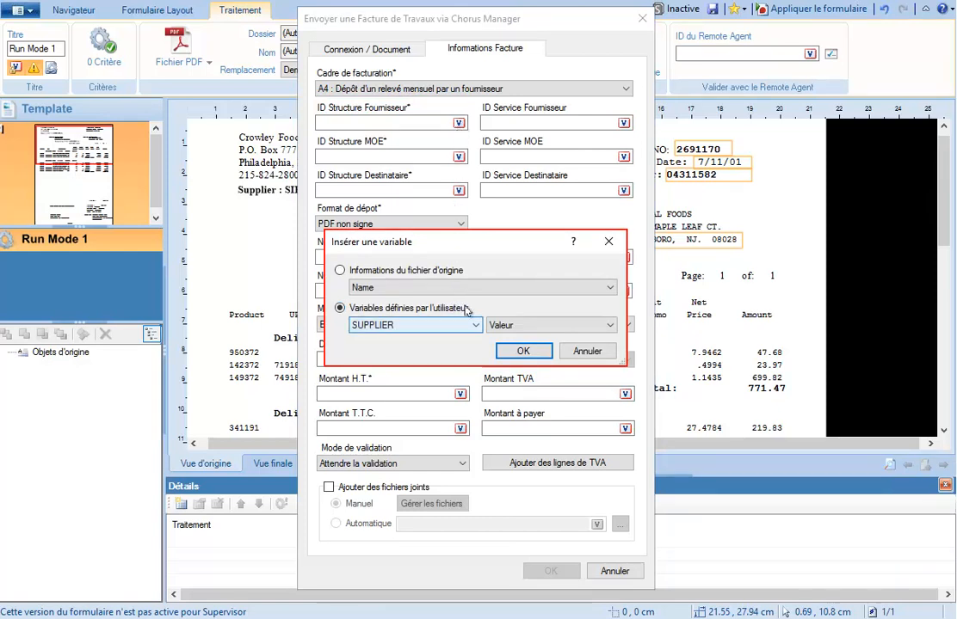
left_click(476, 325)
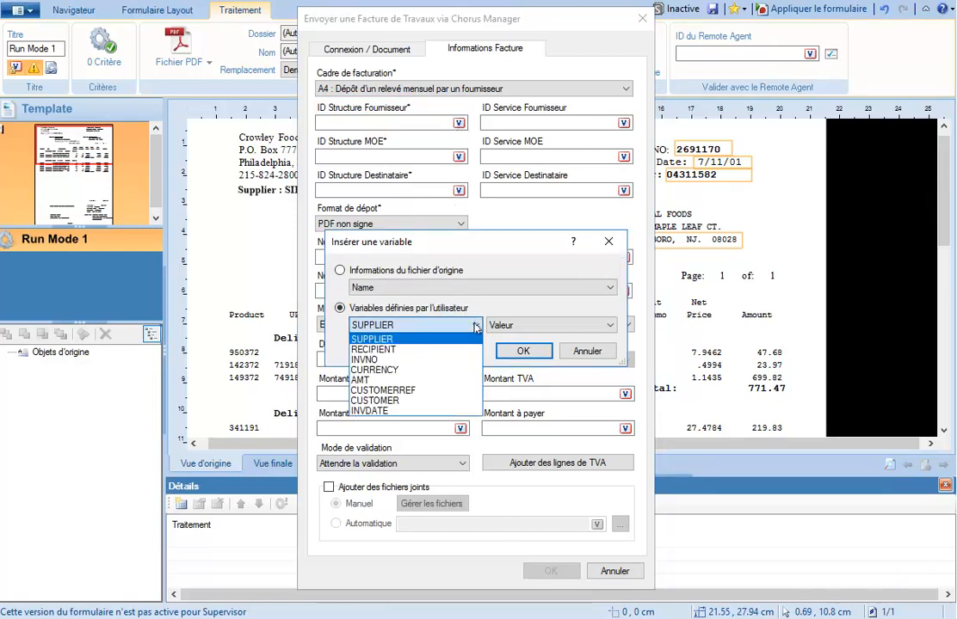
left_click(474, 340)
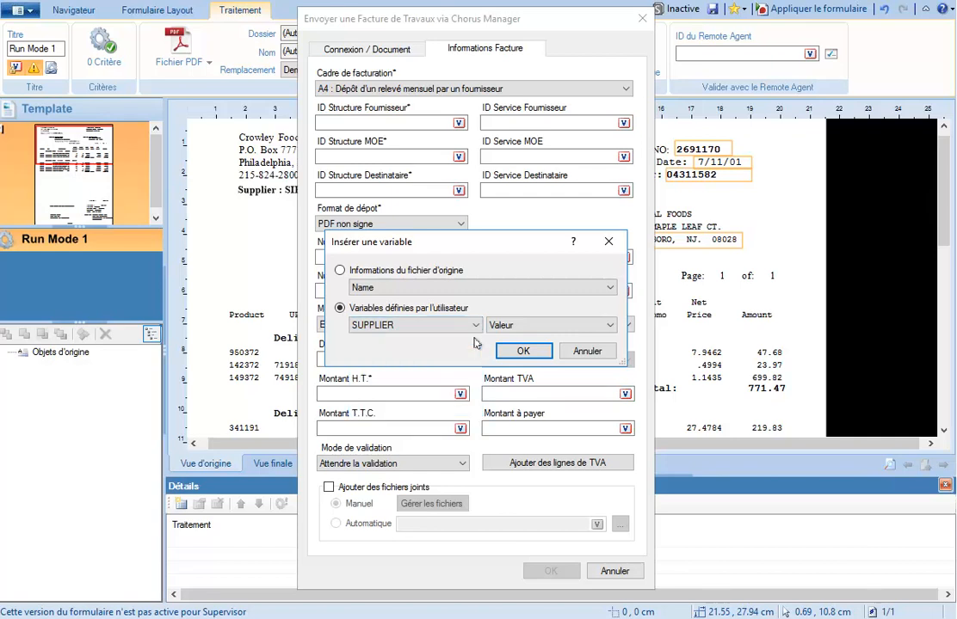
left_click(522, 351)
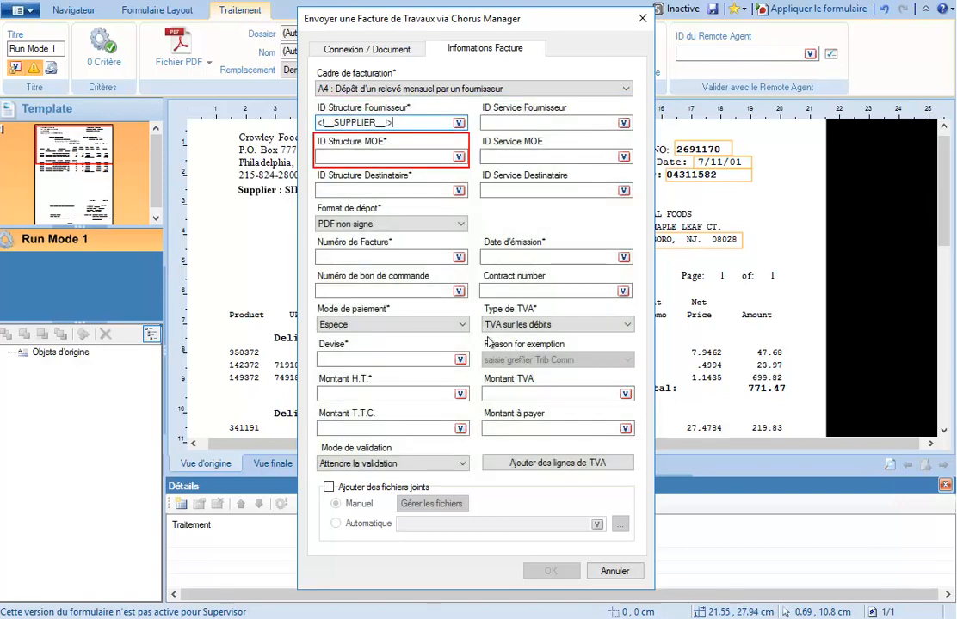
- Fill ID Structure MOE with the RECIPIENT variable and ID Structure Destinataire with the CUSTOMER variable
left_click(458, 156)
left_click(414, 349)
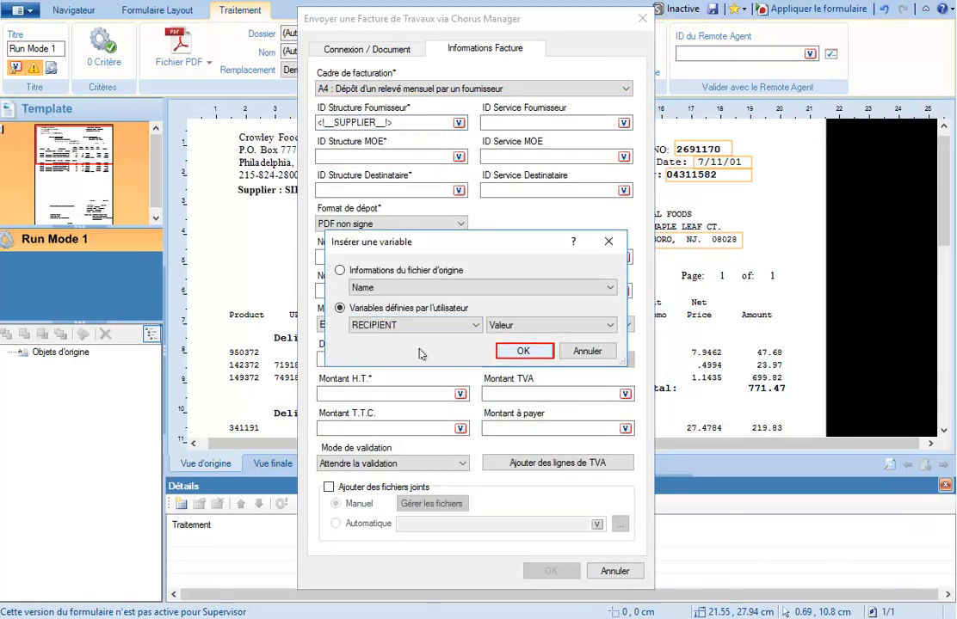
left_click(525, 352)
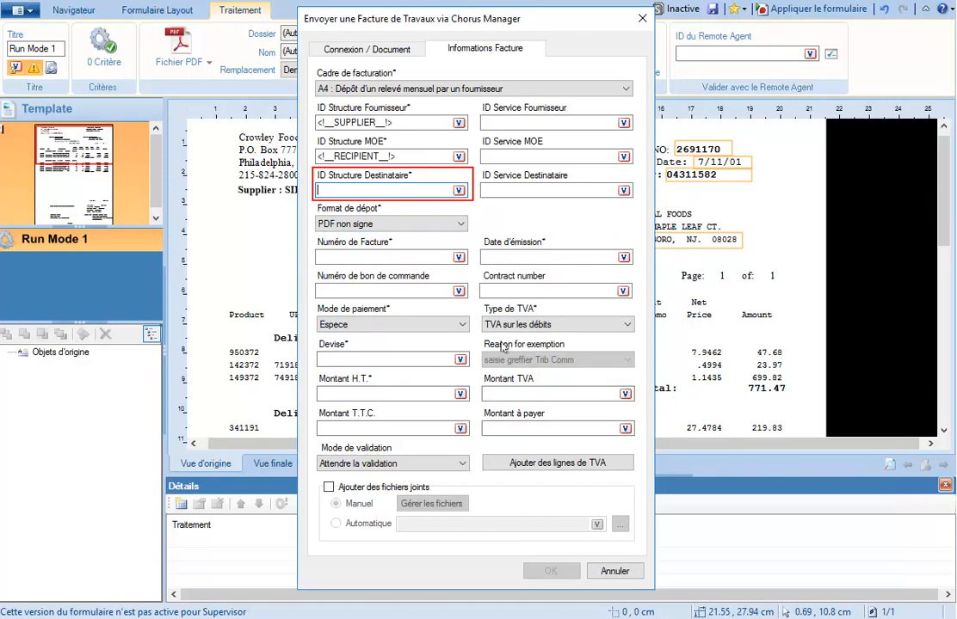
left_click(459, 191)
left_click(375, 400)
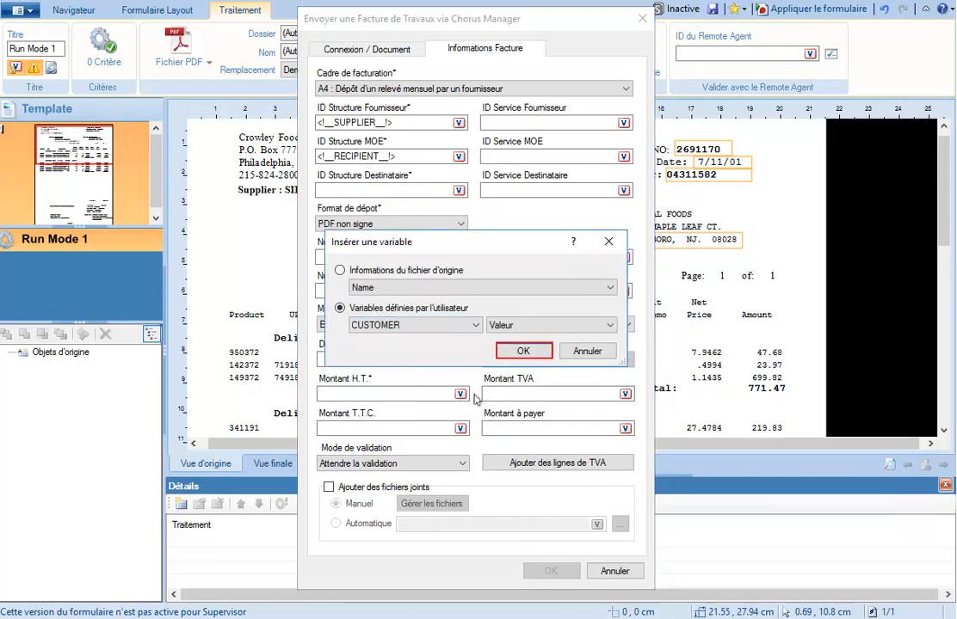
left_click(519, 352)
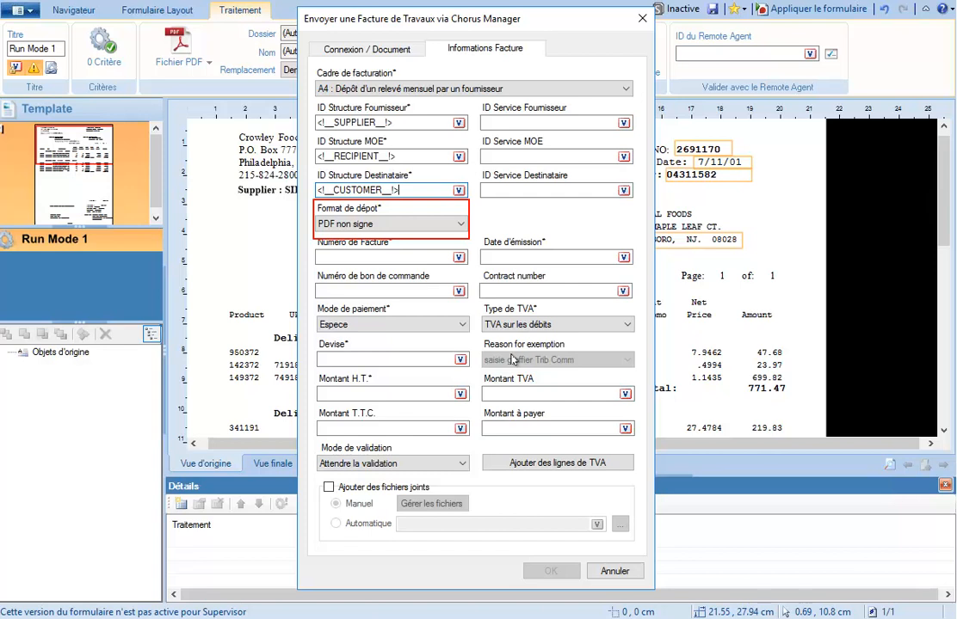
- Set Format de dépôt to PDF non signe and fill Numéro de Facture with the INVNO variable
left_click(423, 223)
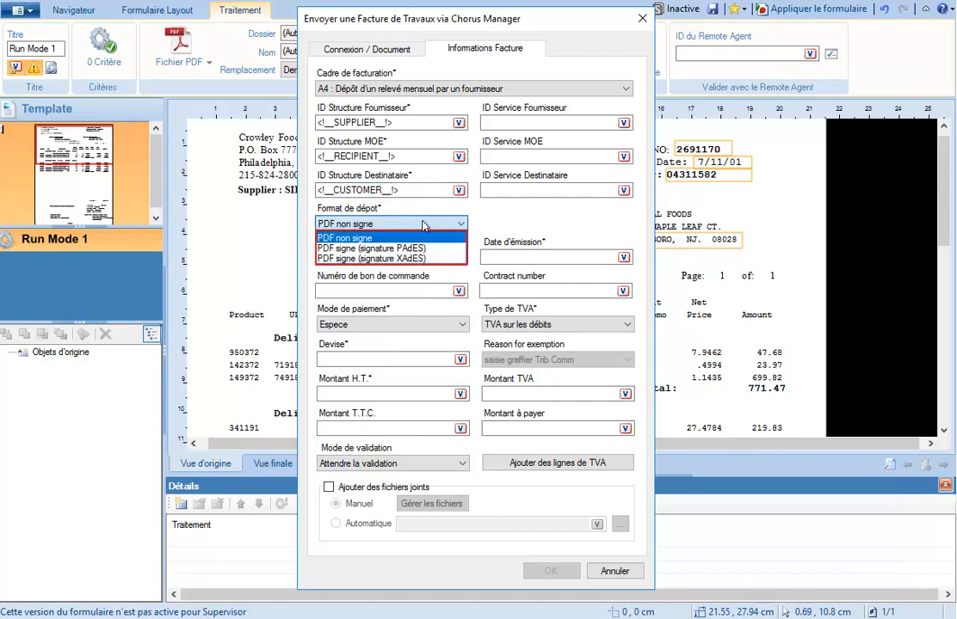
left_click(422, 237)
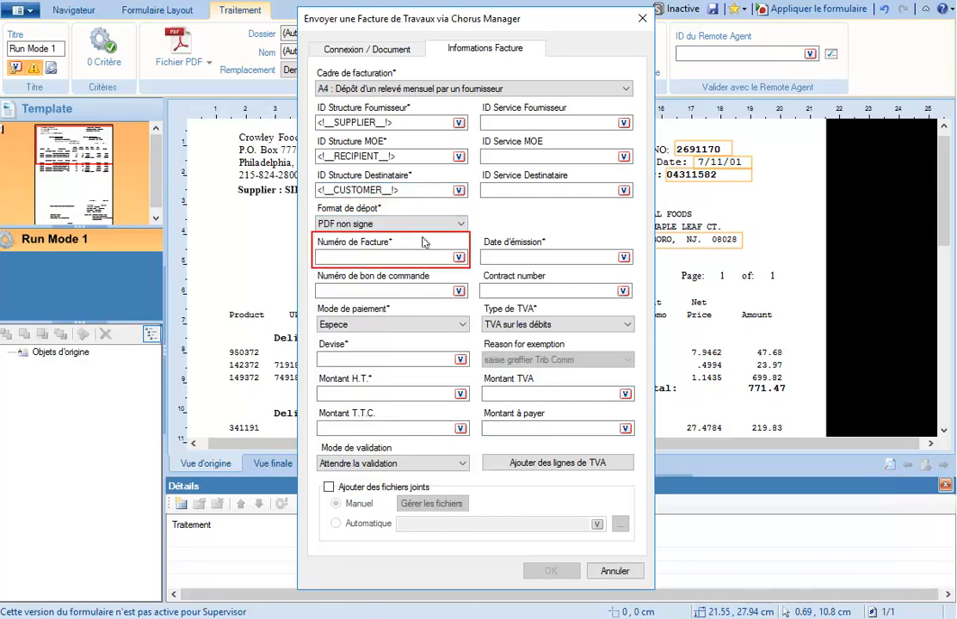
left_click(457, 257)
left_click(461, 359)
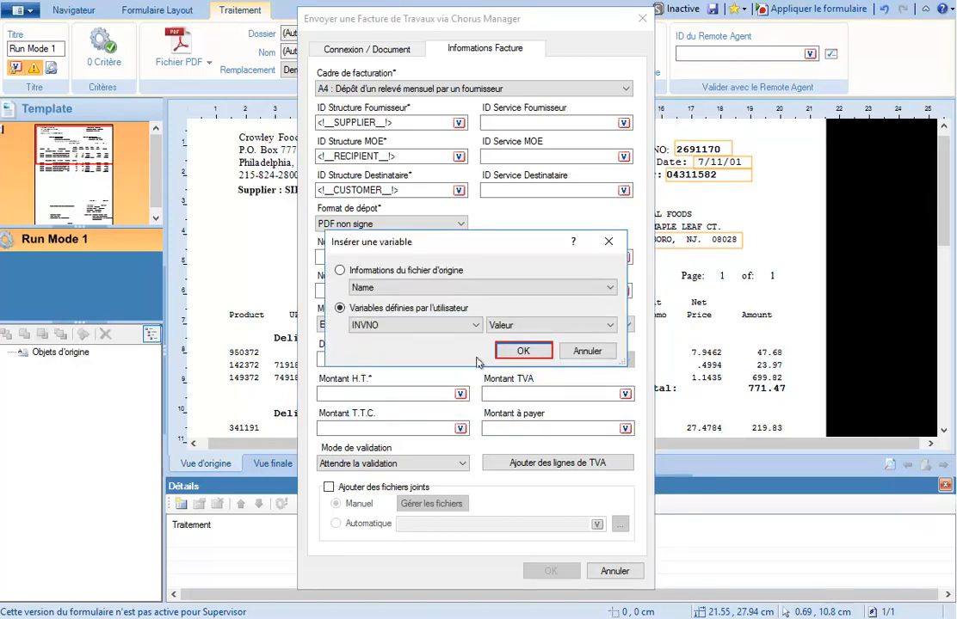
left_click(522, 351)
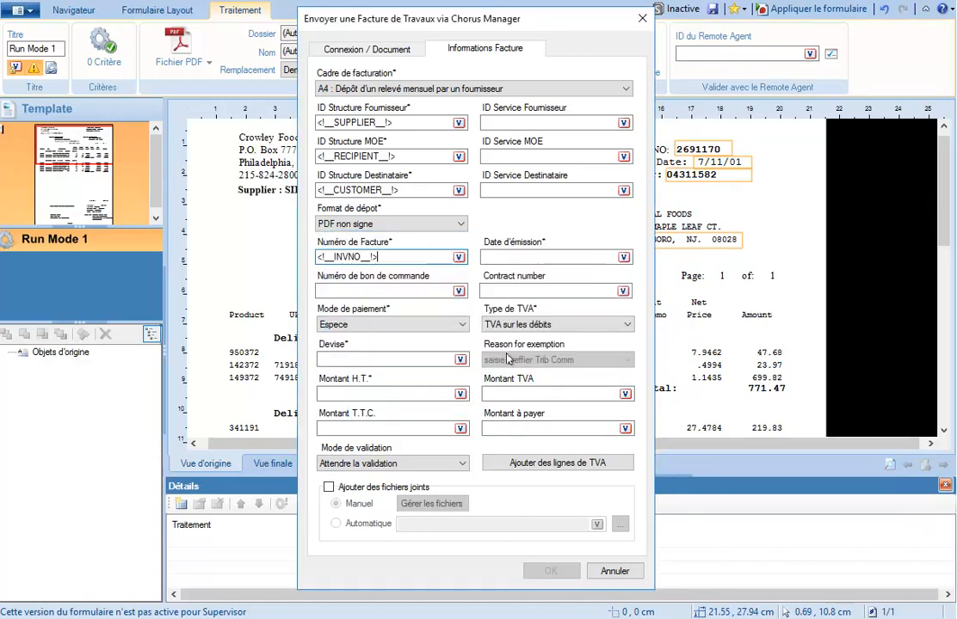
- Fill Date d'émission with the INVDATE variable and Numéro de bon de commande with the CUSTOMERREF variable
left_click(624, 257)
left_click(460, 412)
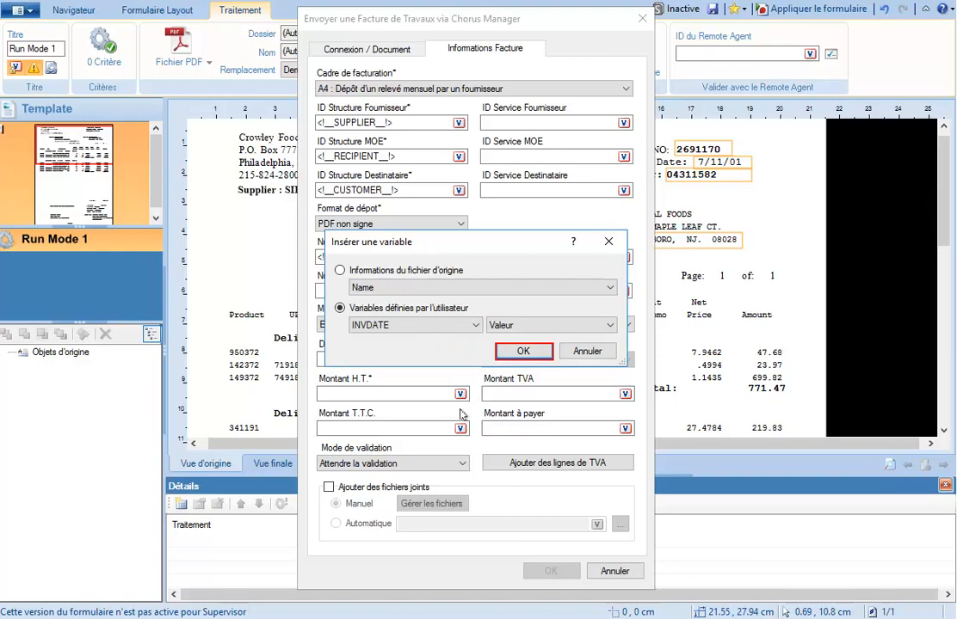
key("Return")
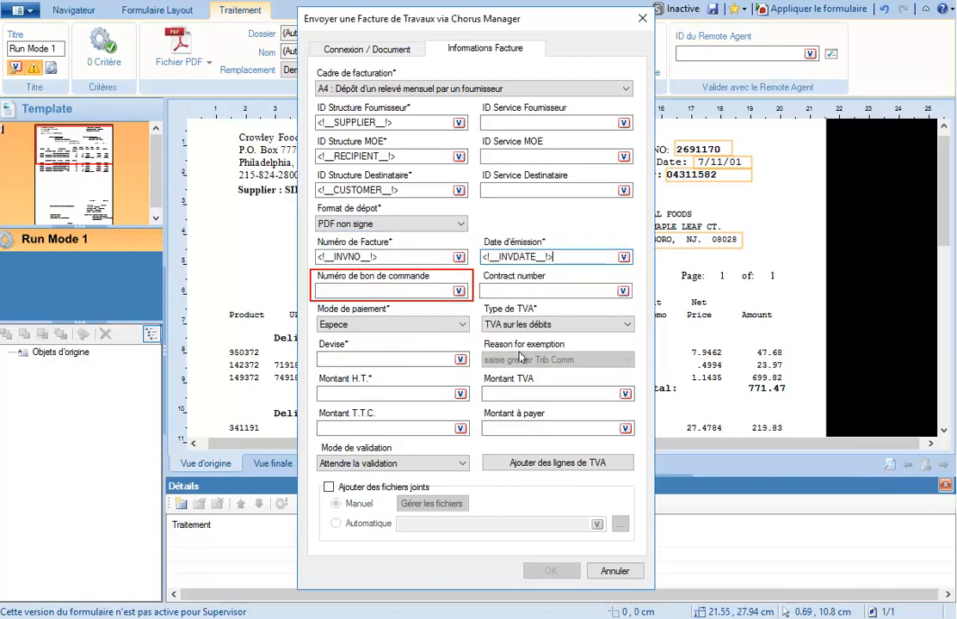
left_click(457, 292)
left_click(448, 391)
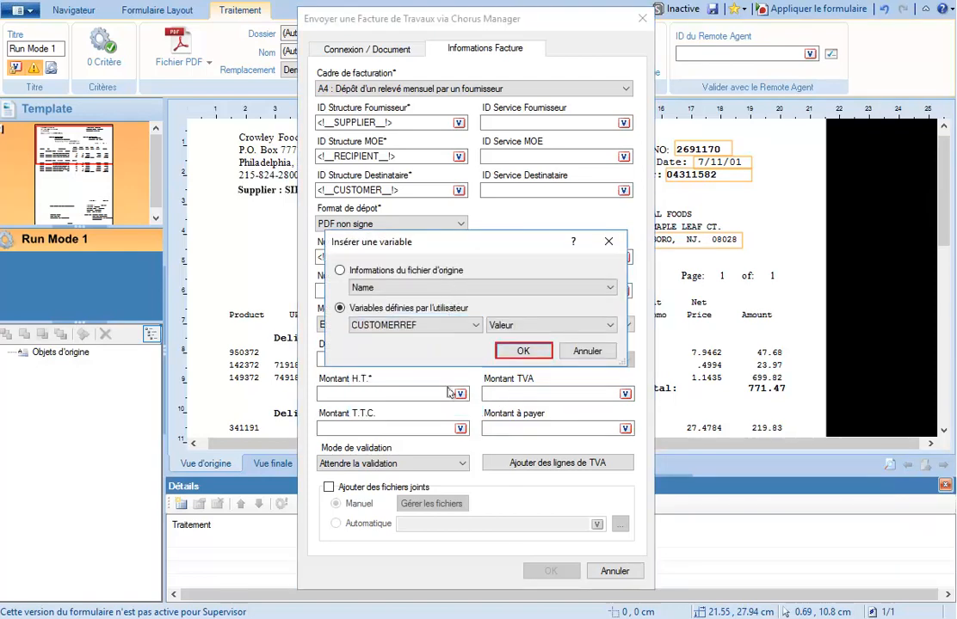
left_click(523, 351)
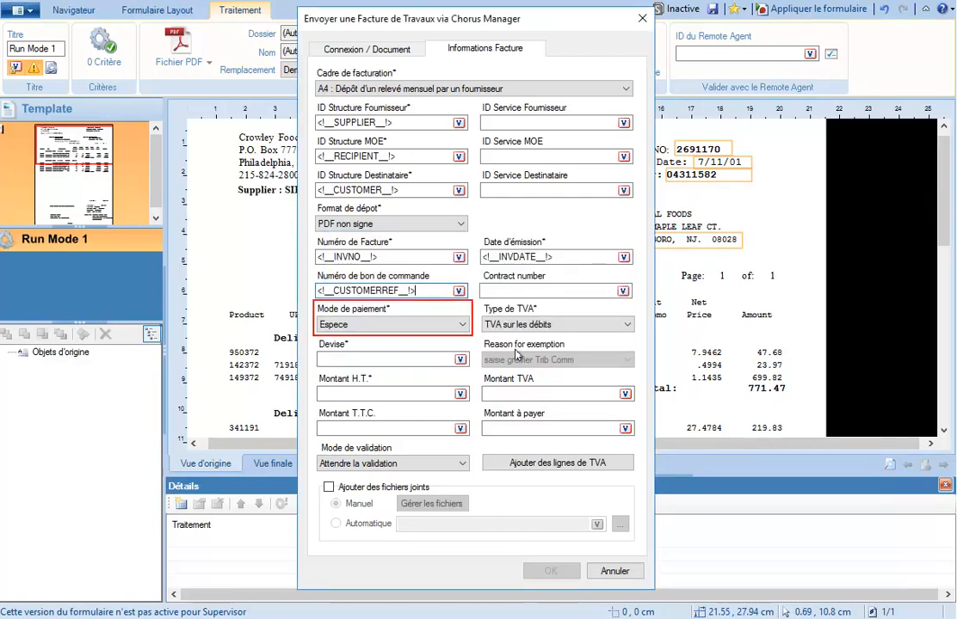
- Set Mode de paiement to Espece and Type de TVA to TVA sur les débits
left_click(453, 325)
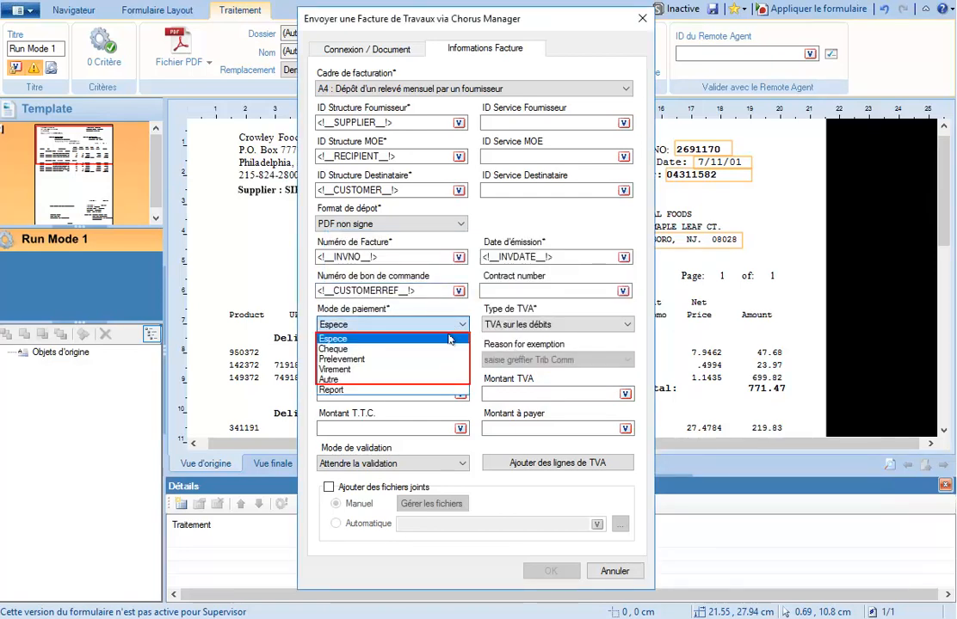
left_click(449, 339)
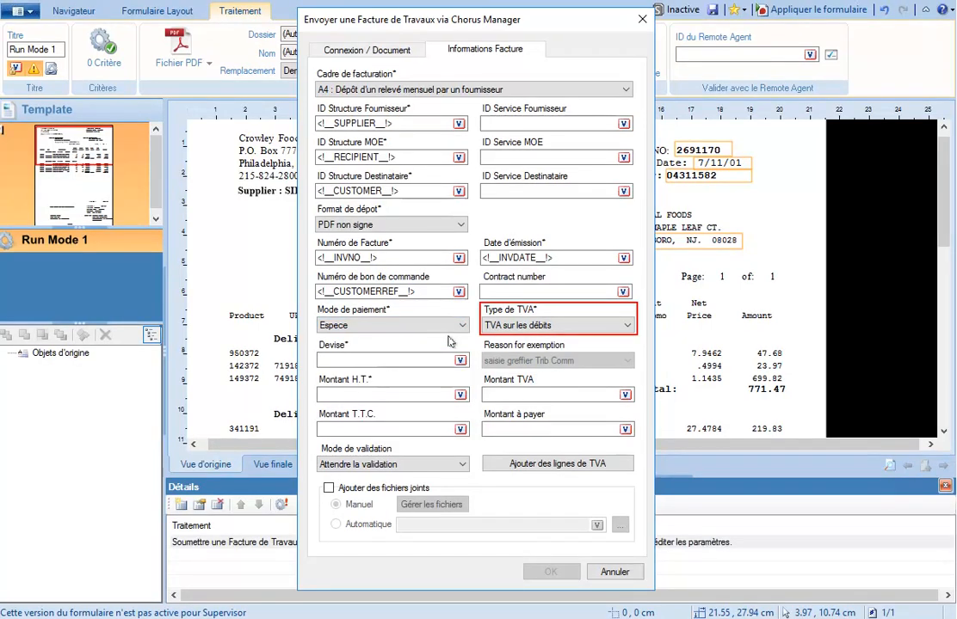
left_click(629, 325)
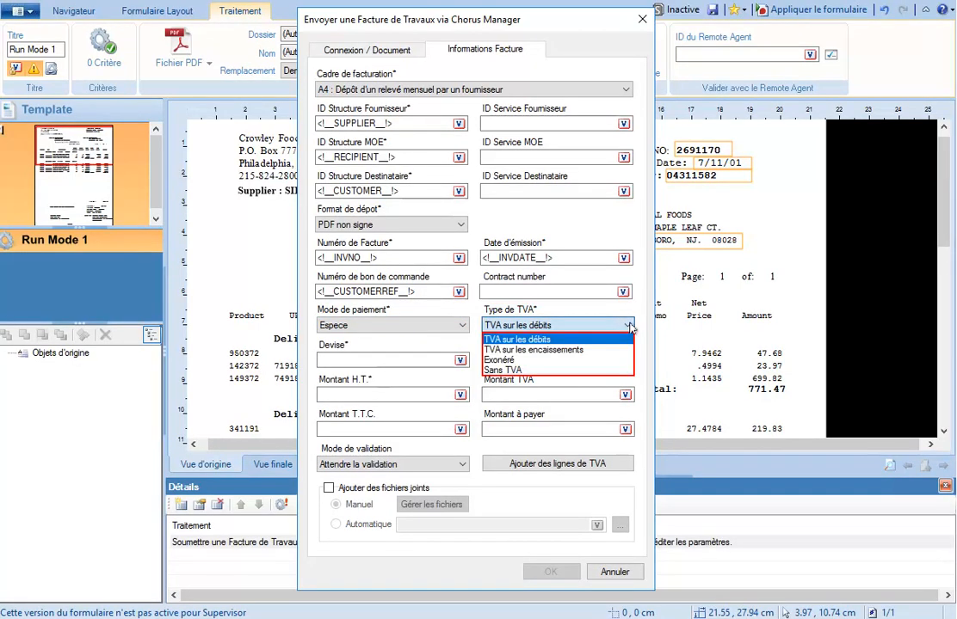
left_click(622, 338)
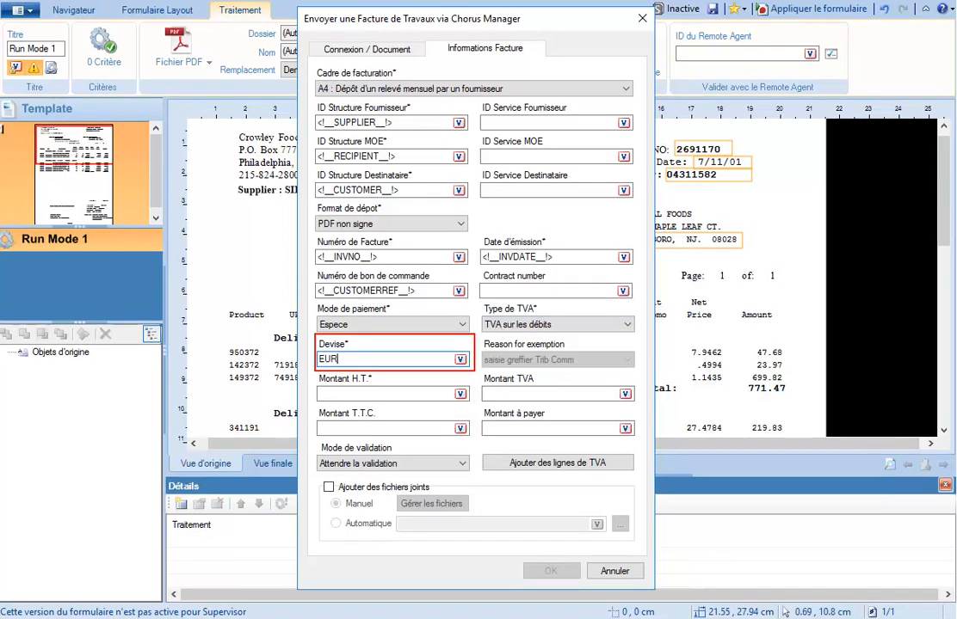
- Fill the Montant H.T. field with the value of the AMT variable
left_click(461, 394)
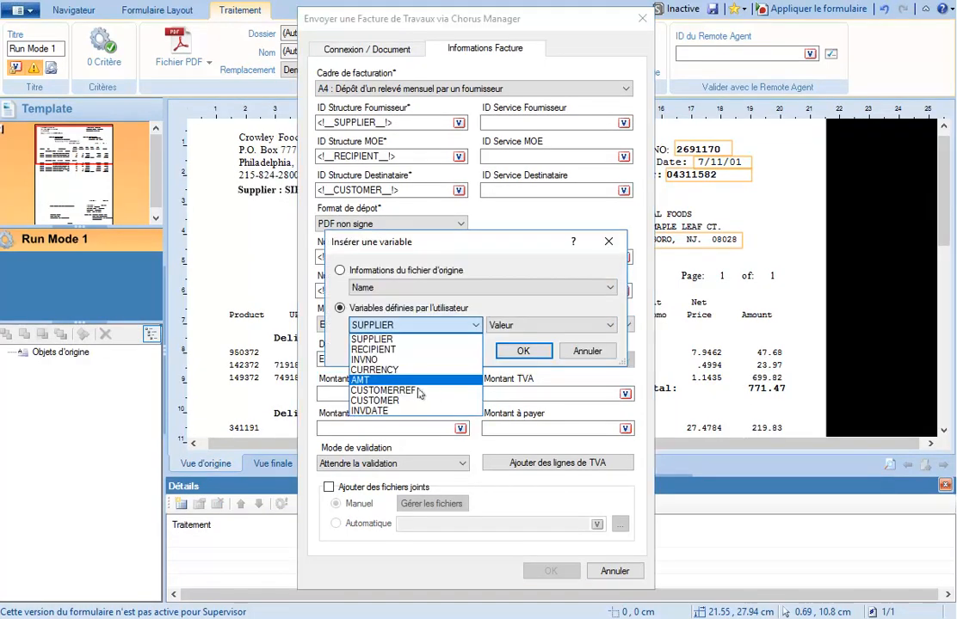
key("Return")
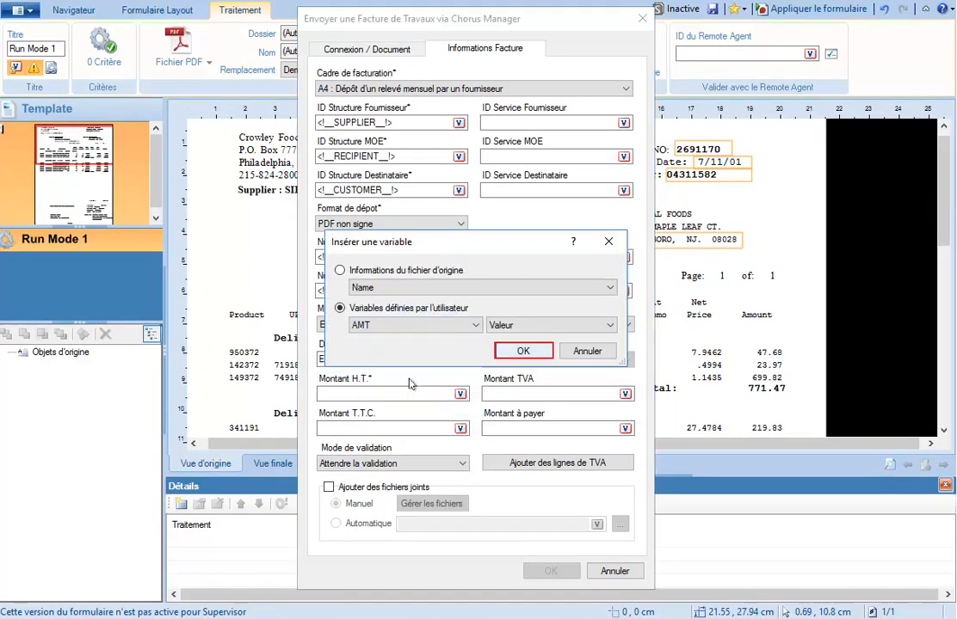
left_click(504, 353)
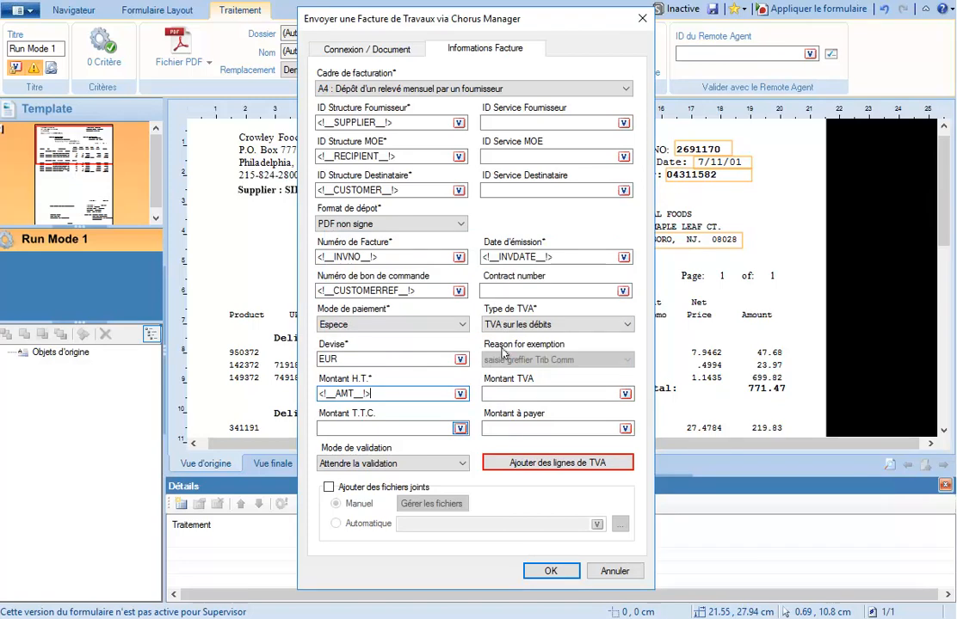
- Add TVA line 1 with a Montant libre d'impôt of 200, a Taux de TVA of 2.5 and an Amount per VAT rate of 30
left_click(509, 462)
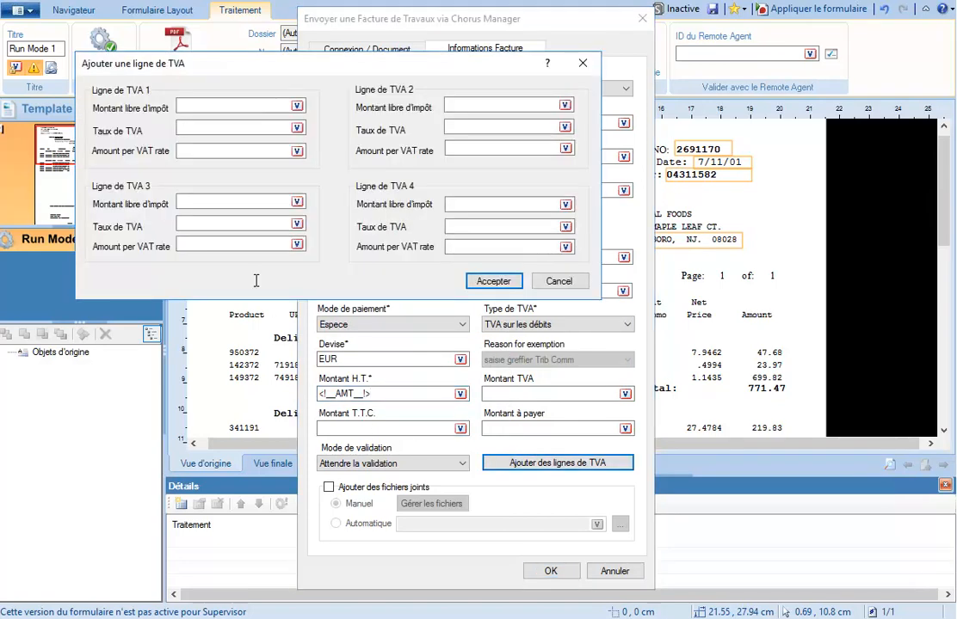
left_click(235, 105)
type("200")
key("Tab")
type("2.5")
key("Tab")
type("30")
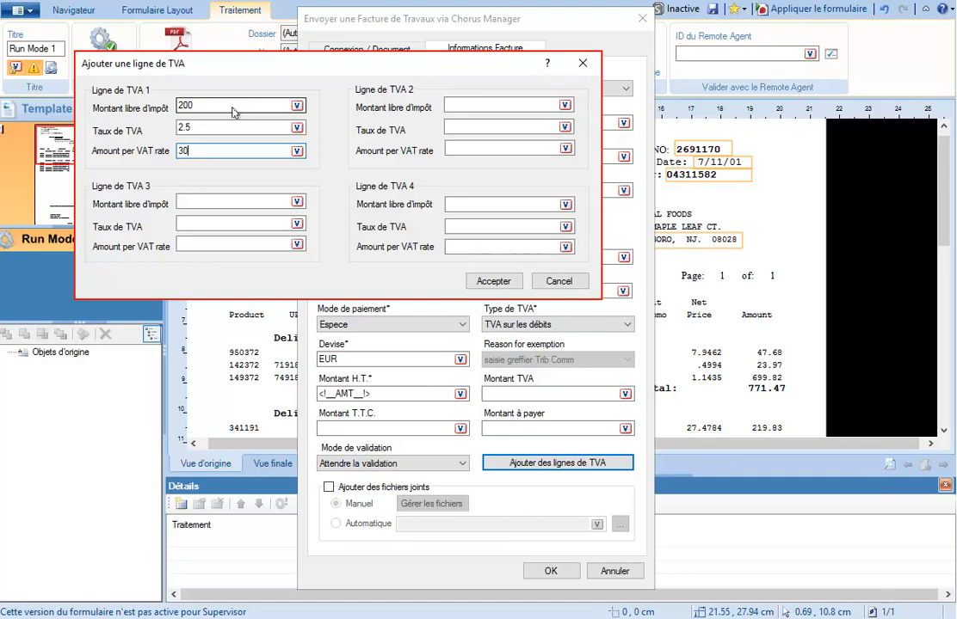
left_click(493, 281)
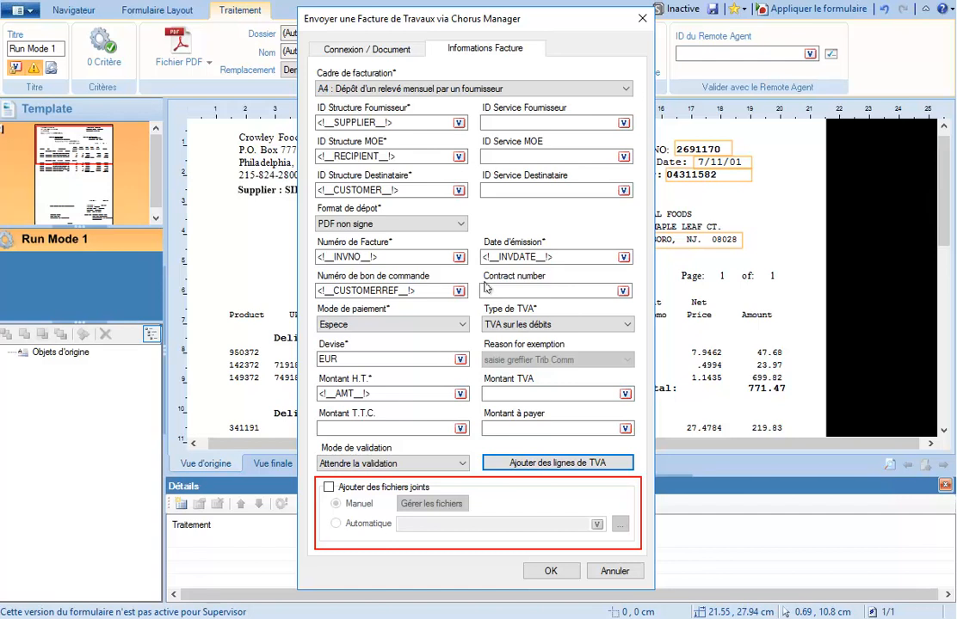
- Confirm the works invoice action with Mode de validation set to Attendre la validation and no attached files
left_click(329, 488)
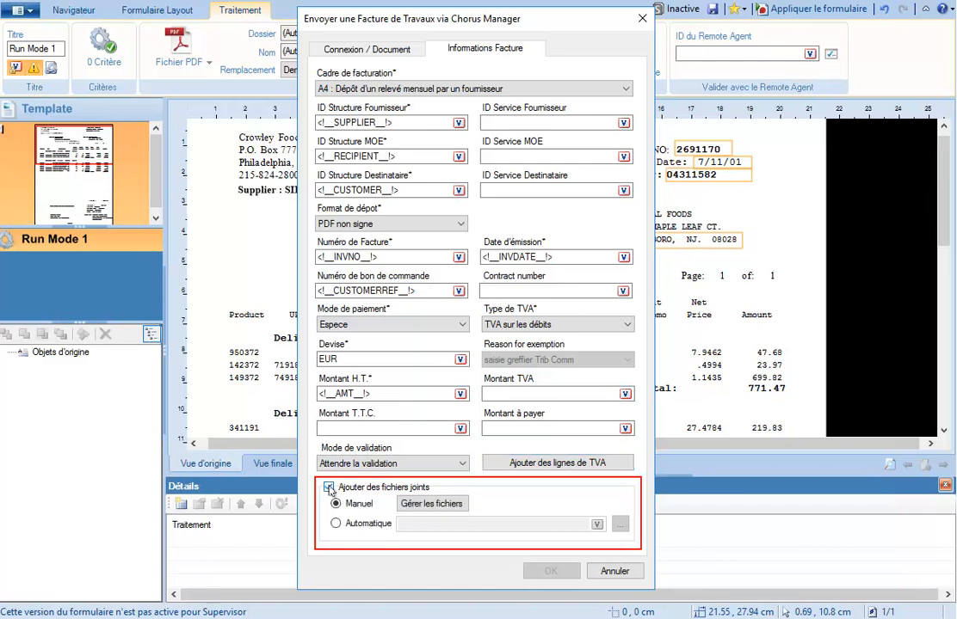
left_click(329, 488)
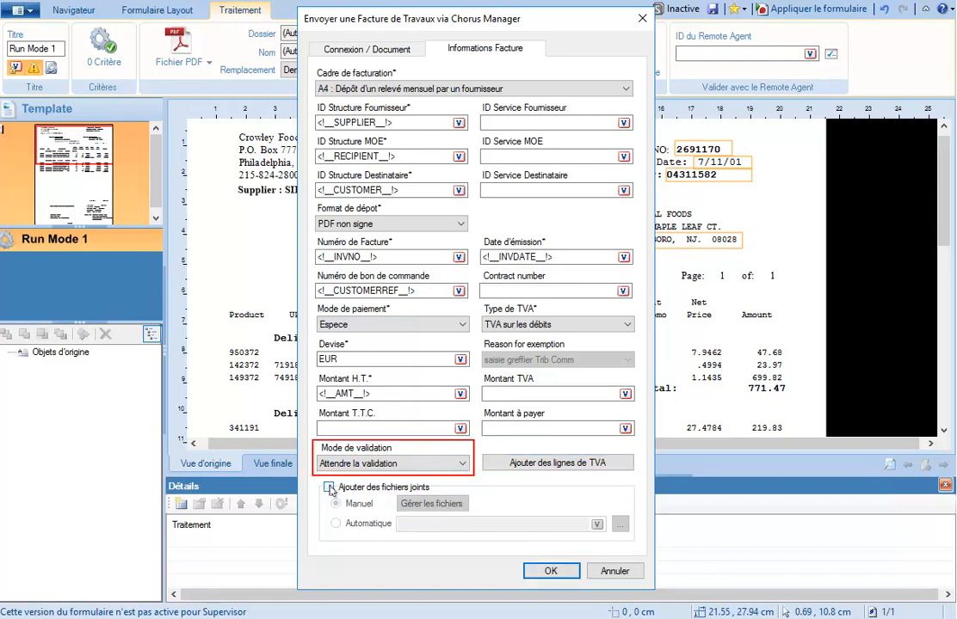
left_click(459, 464)
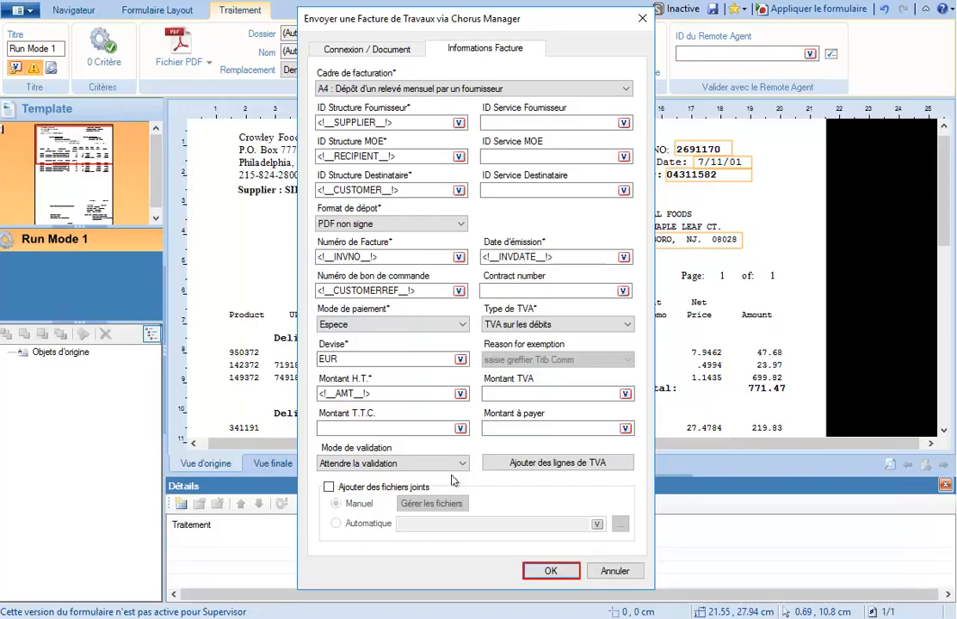
left_click(563, 572)
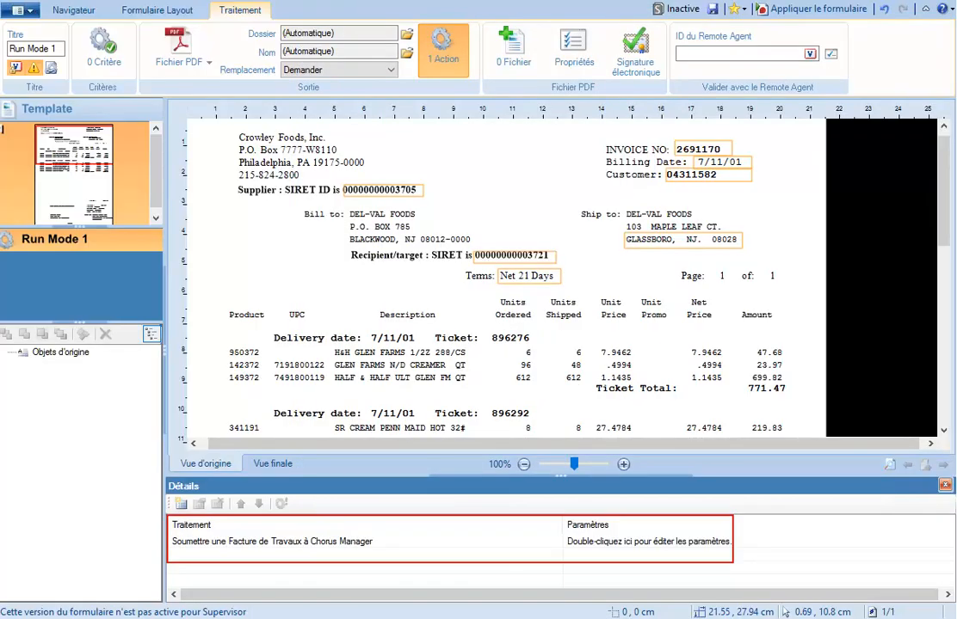